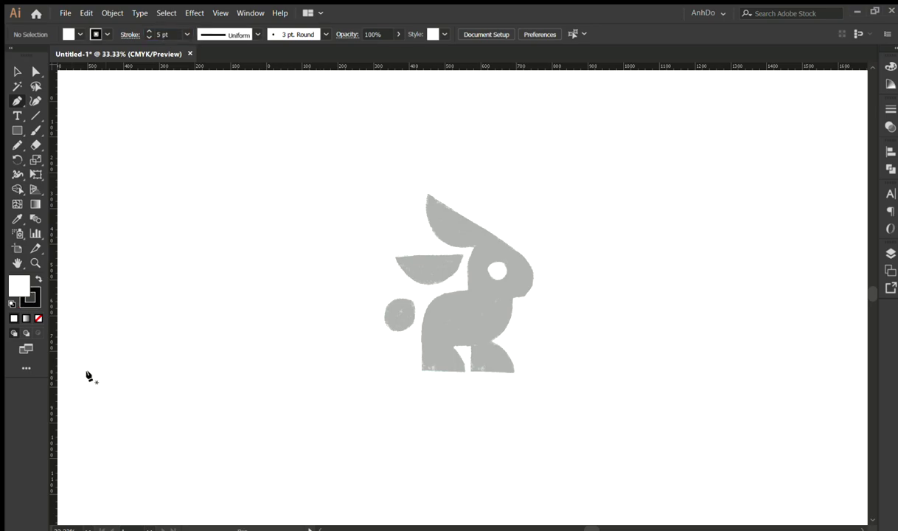
Step: Set no fill with an orange stroke and draw a horizontal Pen line about 254 px long along the bottom of the rabbit's body
{"action": "left_click", "coordinate": [36, 318]}
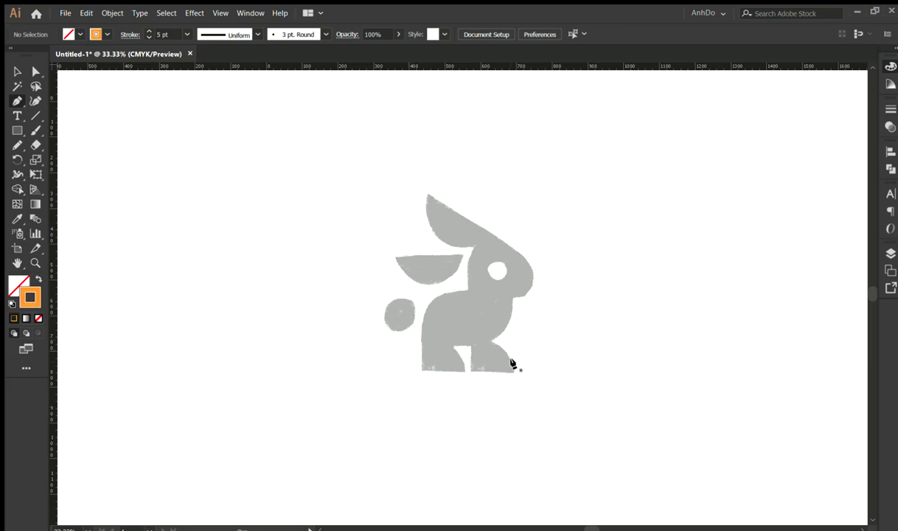
{"action": "key", "text": "ctrl+equal"}
{"action": "key", "text": "ctrl+equal"}
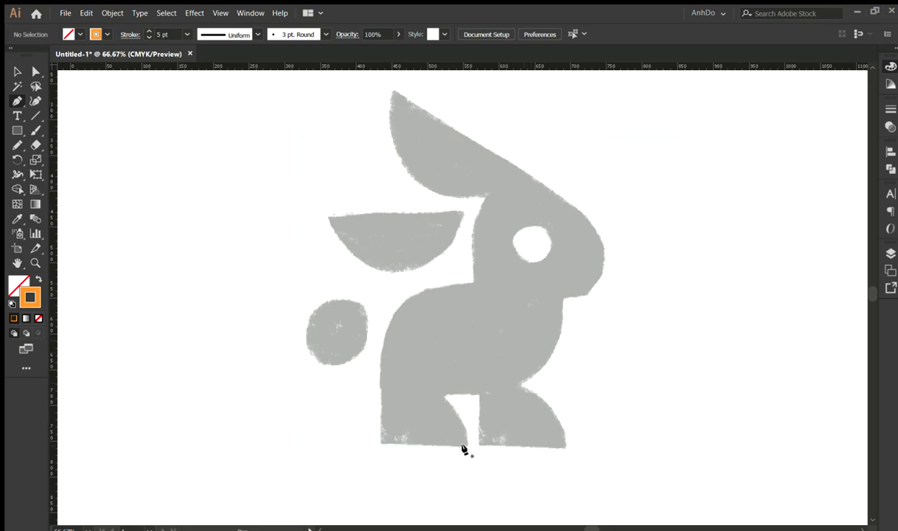
{"action": "left_click", "coordinate": [381, 390]}
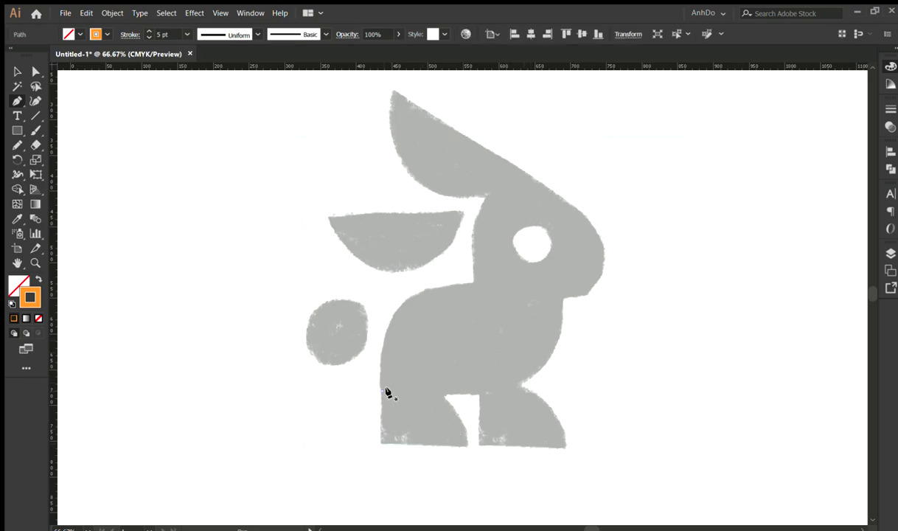
{"action": "left_click", "coordinate": [559, 391]}
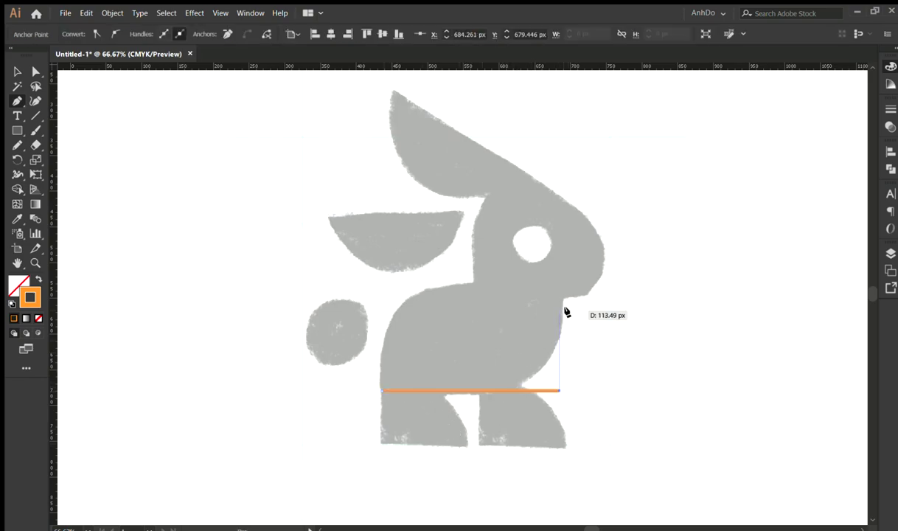
{"action": "key", "text": "ctrl+z"}
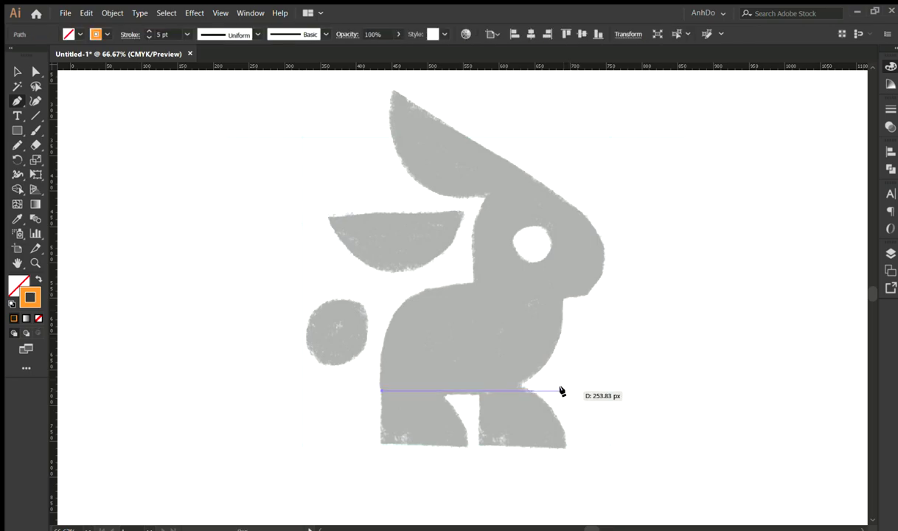
{"action": "left_click", "coordinate": [561, 390]}
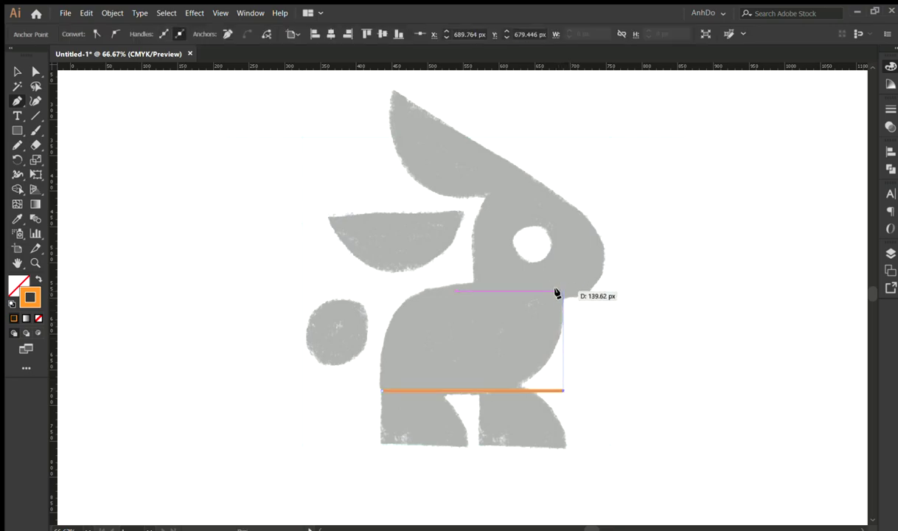
Step: Complete the body line into a closed rectangle reaching up to the rabbit's back
{"action": "left_click", "coordinate": [562, 288]}
{"action": "key", "text": "ctrl+z"}
{"action": "left_click", "coordinate": [563, 288]}
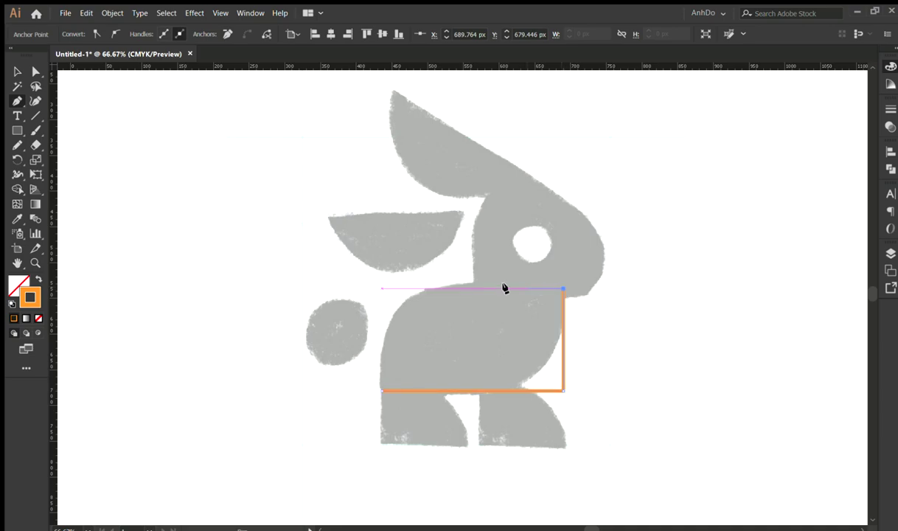
{"action": "left_click", "coordinate": [381, 289]}
{"action": "left_click", "coordinate": [380, 390]}
{"action": "key", "text": "v"}
{"action": "left_click", "coordinate": [549, 416]}
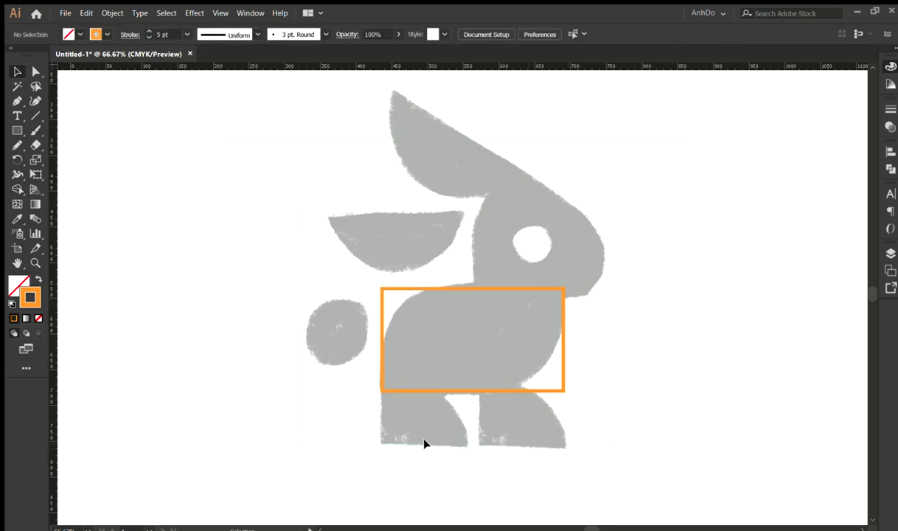
Step: Draw a vertical line down the rear edge of the back leg and rotate a copy about its lower end to form the foot's base
{"action": "key", "text": "p"}
{"action": "left_click", "coordinate": [381, 356]}
{"action": "left_click", "coordinate": [381, 442]}
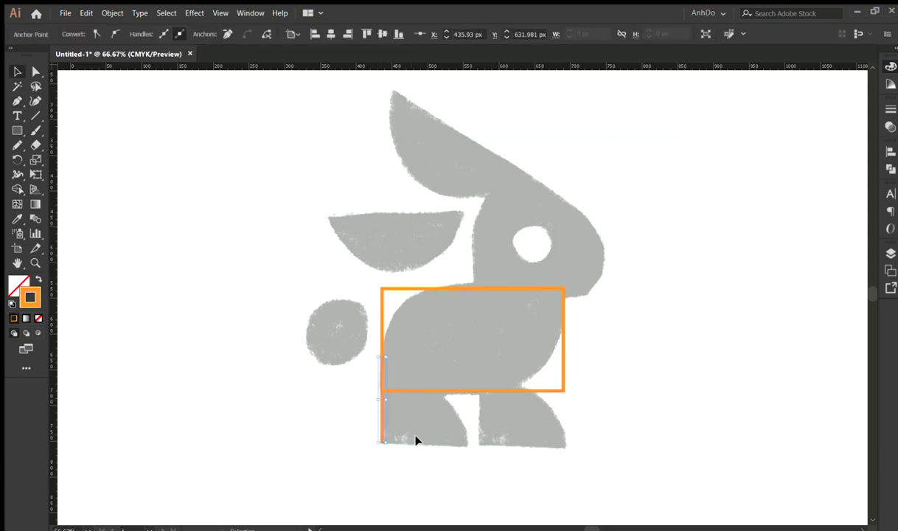
{"action": "key", "text": "r"}
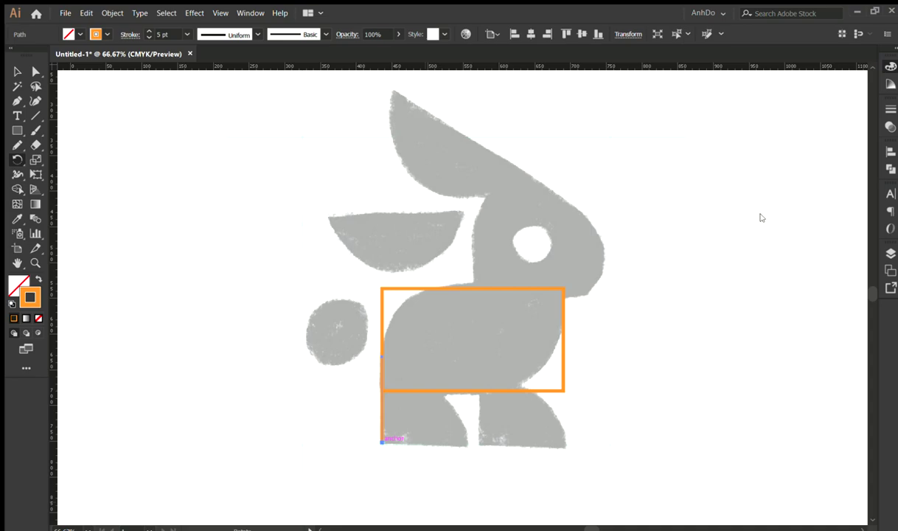
{"action": "left_click", "coordinate": [696, 249]}
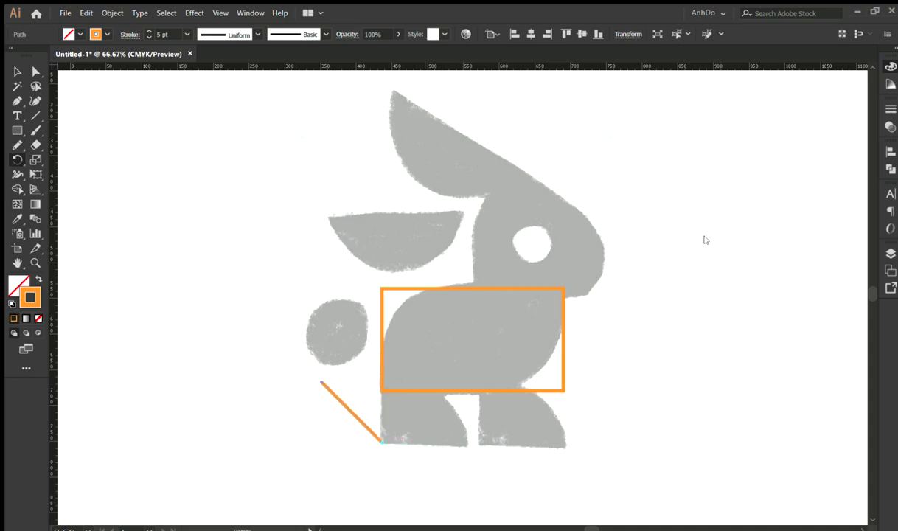
{"action": "key", "text": "ctrl+z"}
{"action": "key", "text": "ctrl+z"}
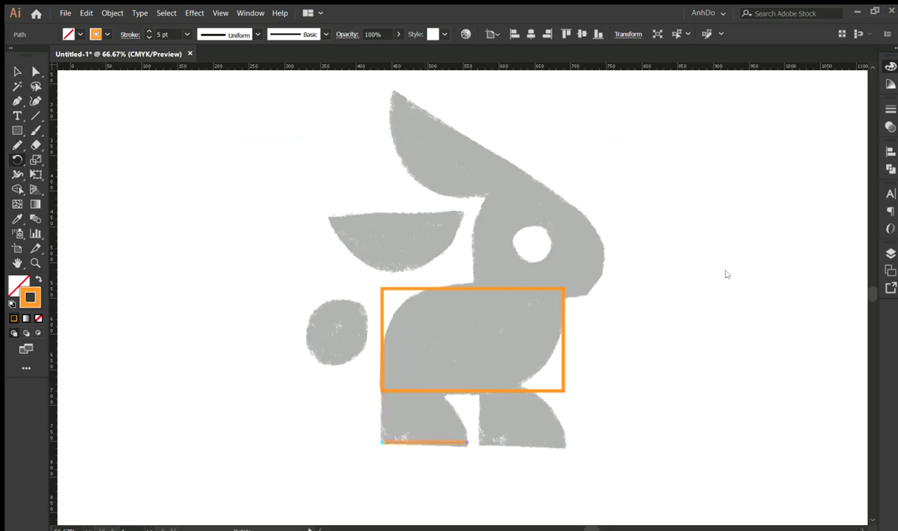
{"action": "key", "text": "v"}
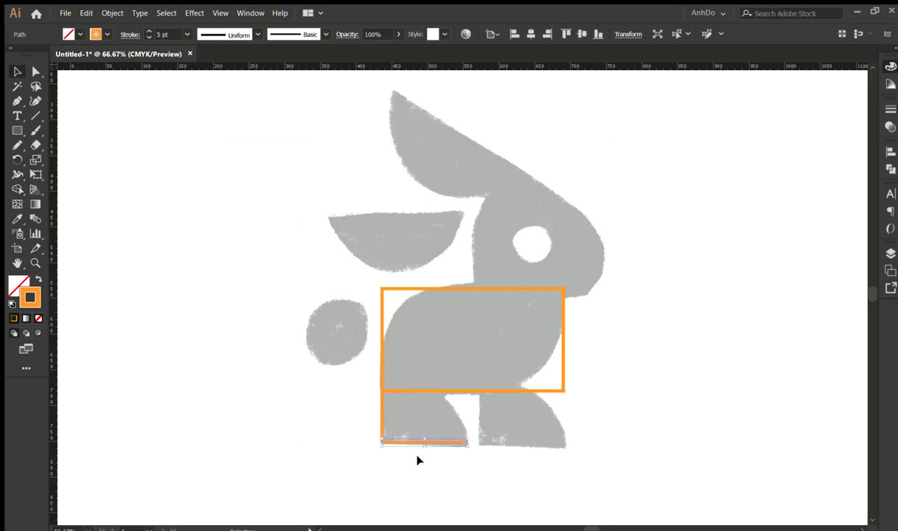
{"action": "left_click_drag", "start_coordinate": [347, 430], "coordinate": [345, 431]}
Step: Draw a square about 120 px wide over the back leg, using the two lines as its rear and bottom edges
{"action": "key", "text": "p"}
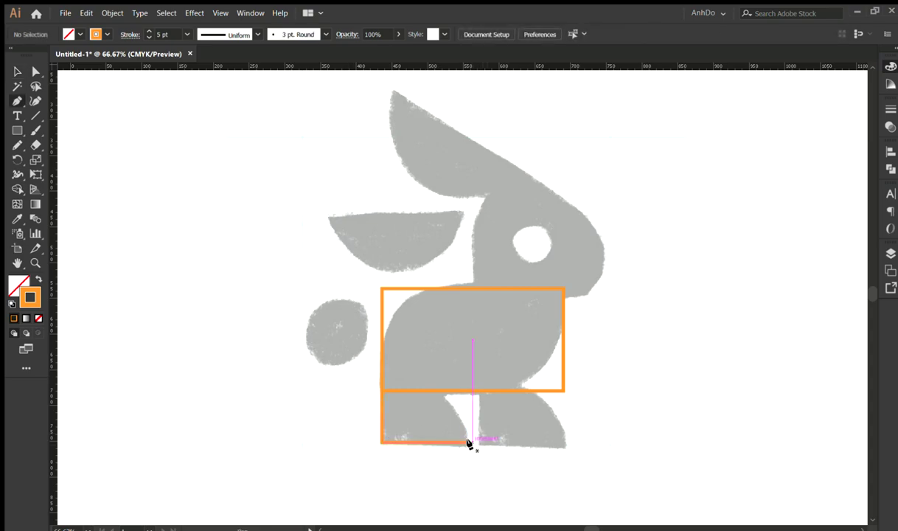
{"action": "left_click", "coordinate": [466, 442]}
{"action": "left_click", "coordinate": [466, 358]}
{"action": "left_click", "coordinate": [381, 359]}
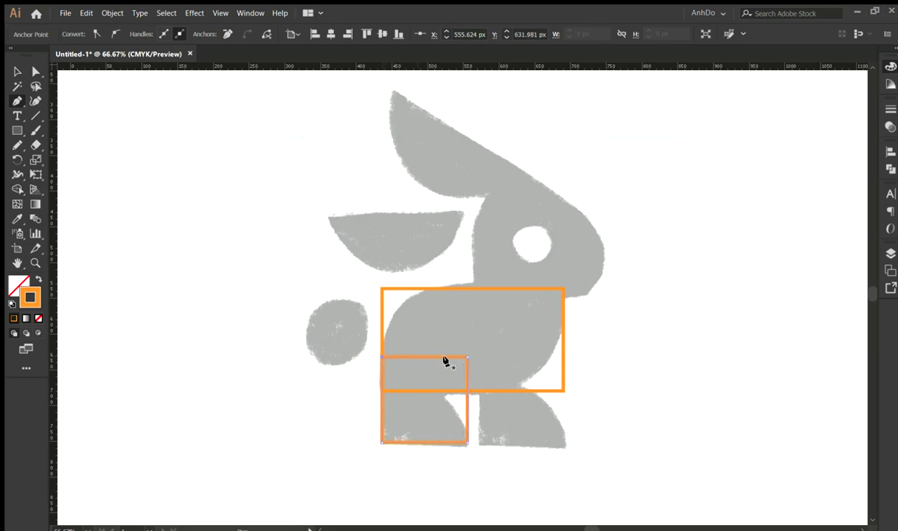
Step: Round the front upper corner of the back leg's square fully into a quarter circle
{"action": "key", "text": "a"}
{"action": "left_click_drag", "start_coordinate": [458, 362], "coordinate": [360, 436]}
{"action": "key", "text": "v"}
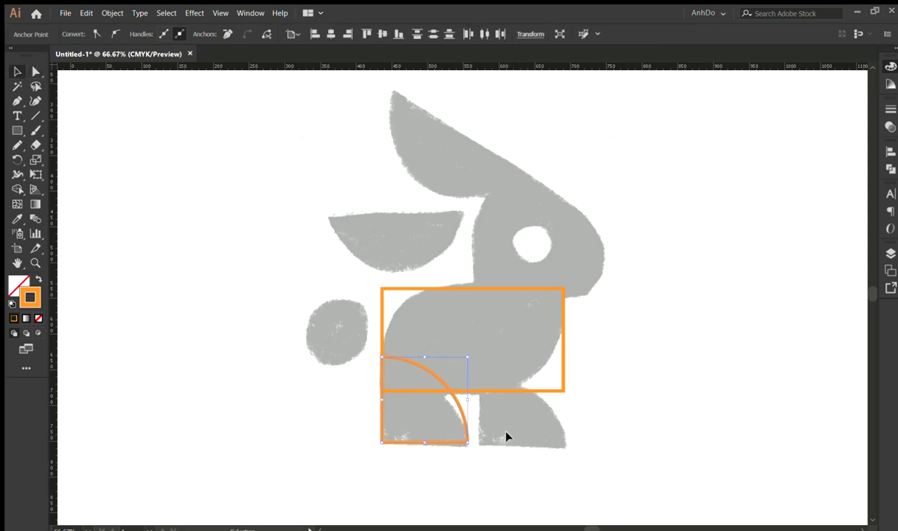
Step: Duplicate the back leg's quarter circle horizontally onto the front leg, flush with the body rectangle's front edge
{"action": "left_click", "coordinate": [474, 420]}
{"action": "left_click_drag", "start_coordinate": [463, 411], "coordinate": [557, 411]}
{"action": "left_click_drag", "start_coordinate": [616, 417], "coordinate": [616, 417]}
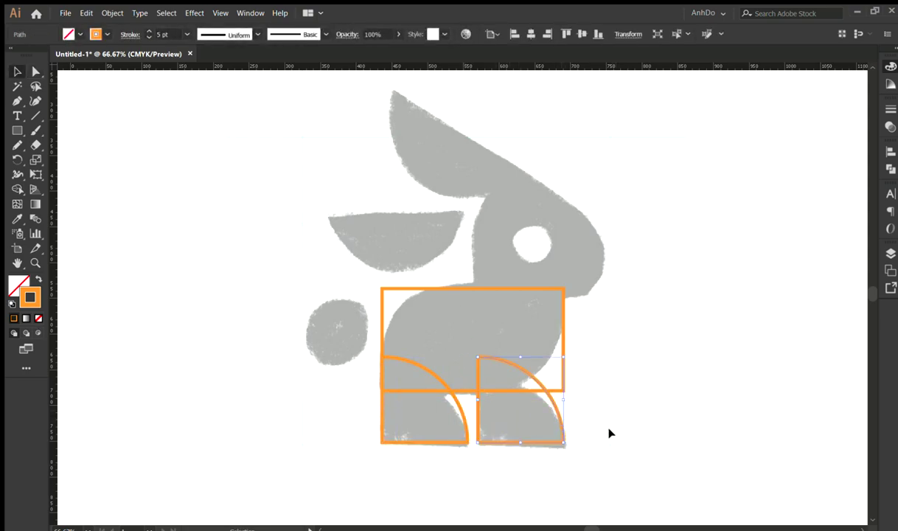
Step: Scale both leg shapes down slightly together and match their stroke to the body rectangle's 5 pt orange outline
{"action": "left_click", "coordinate": [433, 432], "text": "shift"}
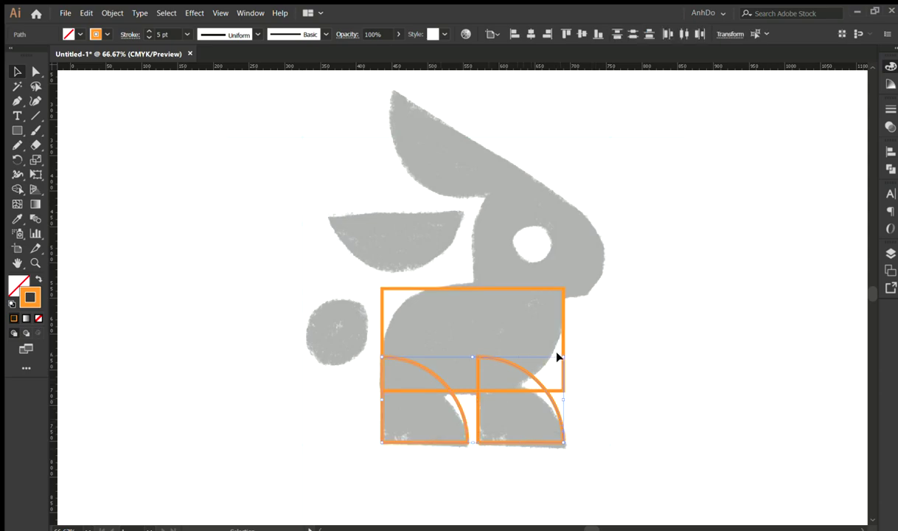
{"action": "left_click_drag", "start_coordinate": [565, 357], "coordinate": [552, 364]}
{"action": "key", "text": "i"}
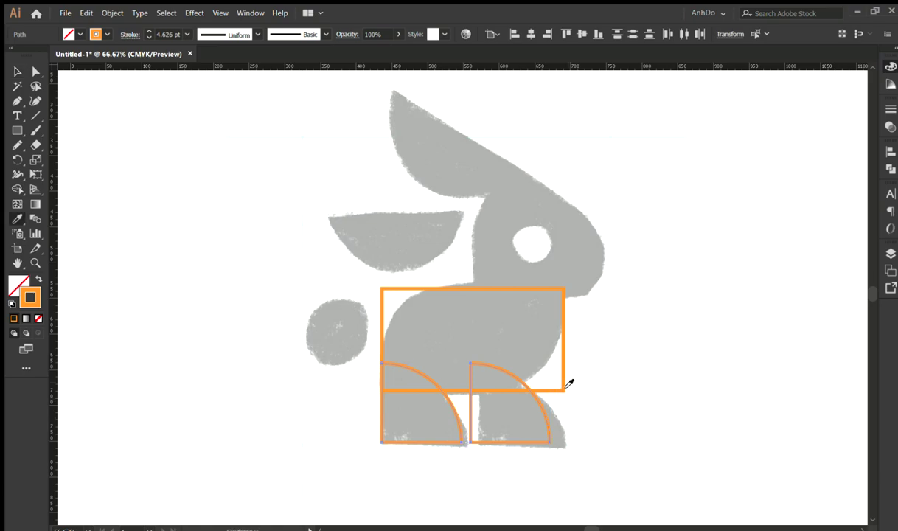
{"action": "left_click", "coordinate": [566, 382]}
Step: Nudge the front leg shape forward so its rear edge lines up with the sketched leg
{"action": "key", "text": "v"}
{"action": "left_click", "coordinate": [518, 417]}
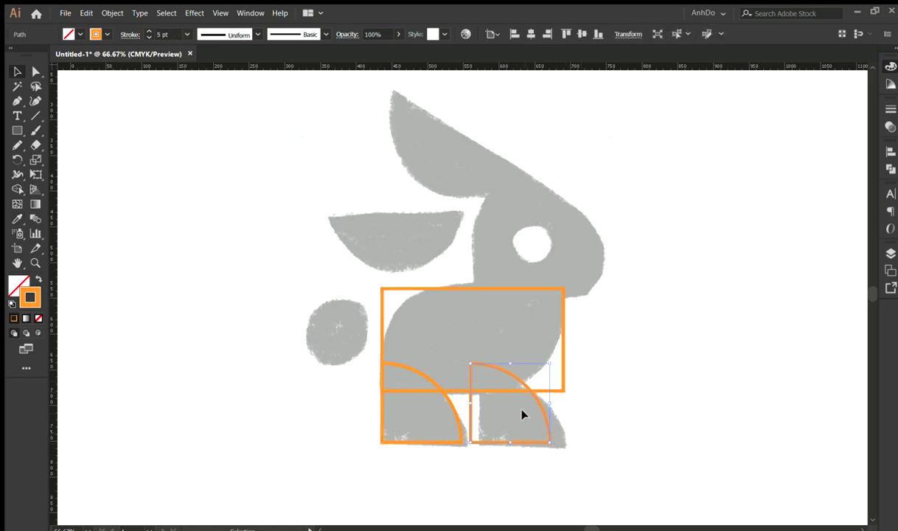
{"action": "key", "text": "shift+Right"}
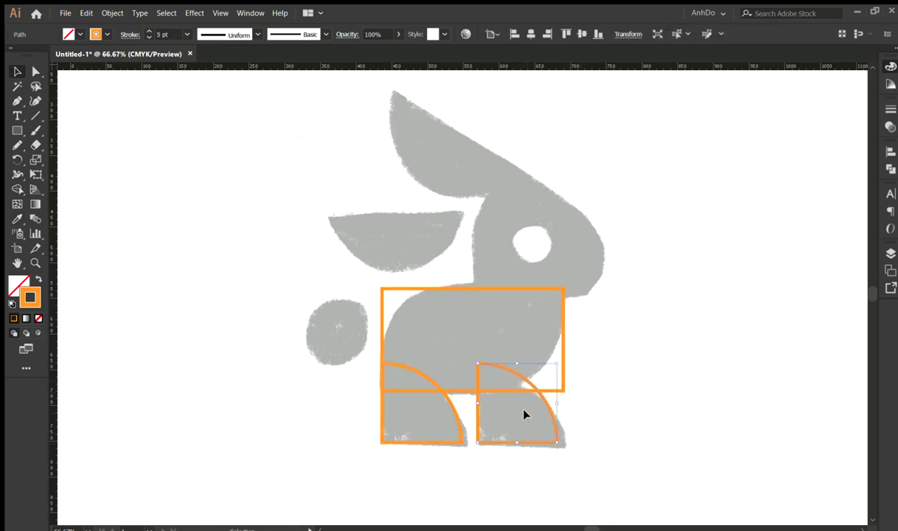
Step: Round the body rectangle's upper rear and lower front corners to follow the sketched back and chest
{"action": "key", "text": "a"}
{"action": "left_click", "coordinate": [564, 390]}
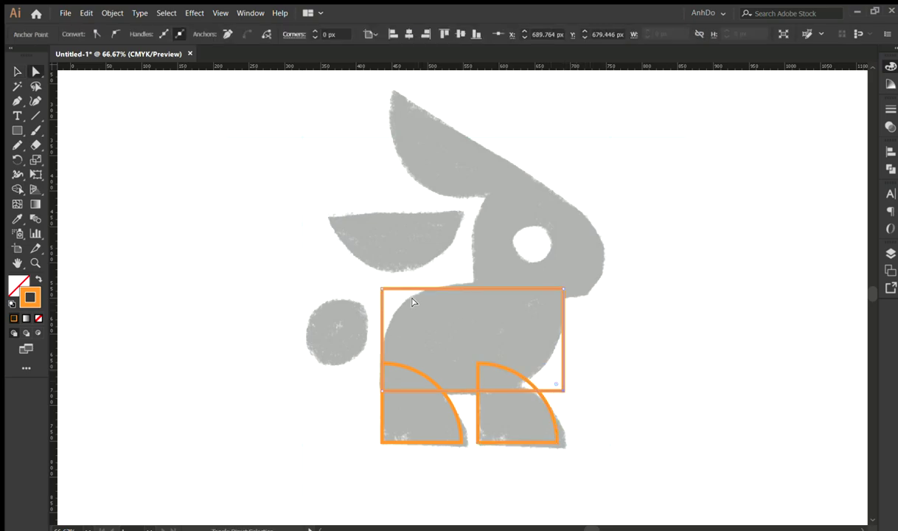
{"action": "left_click_drag", "start_coordinate": [389, 286], "coordinate": [422, 346]}
{"action": "key", "text": "v"}
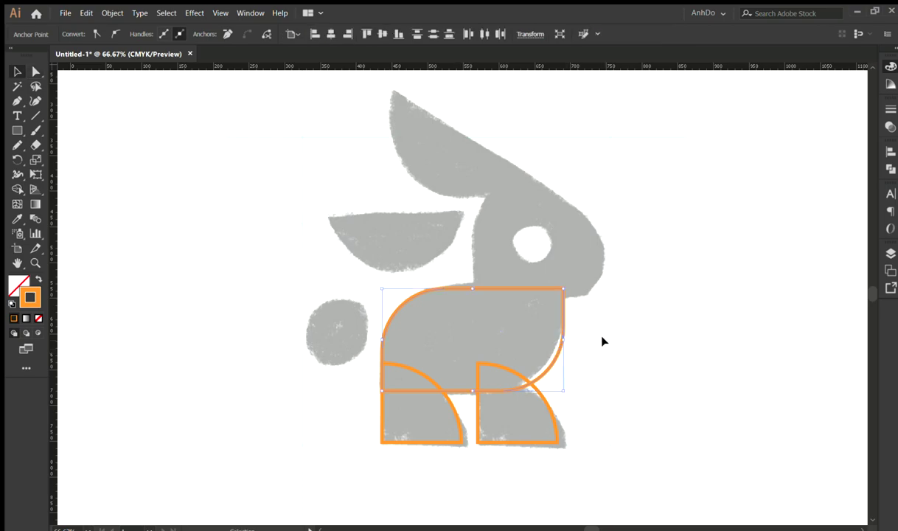
{"action": "left_click", "coordinate": [603, 331]}
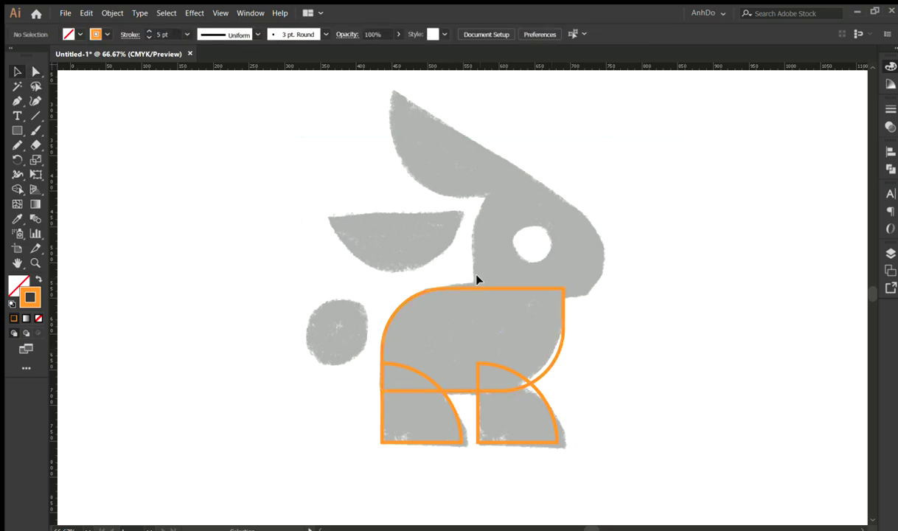
Step: Draw an open Pen path for the head with a horizontal jaw line, a 45° nose line and a long vertical line above it
{"action": "key", "text": "p"}
{"action": "left_click", "coordinate": [477, 297]}
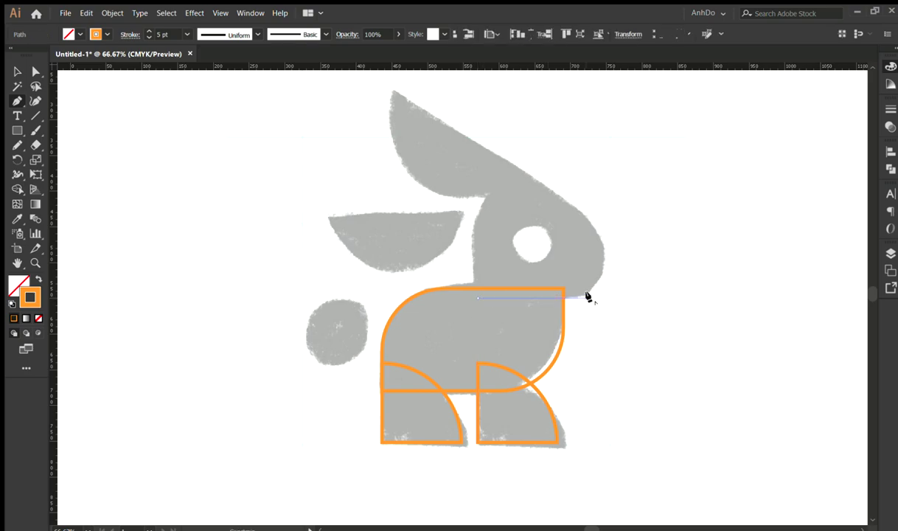
{"action": "left_click", "coordinate": [586, 297]}
{"action": "left_click", "coordinate": [640, 234], "text": "shift"}
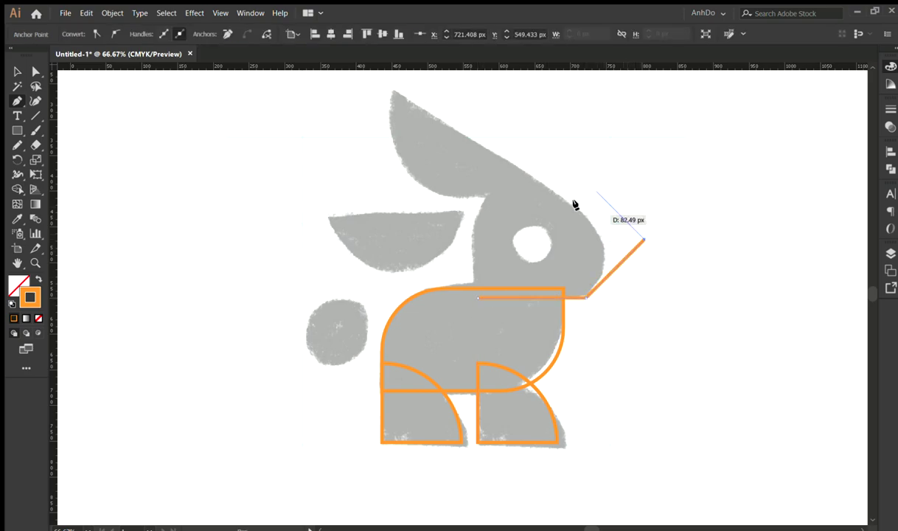
{"action": "key", "text": "ctrl+z"}
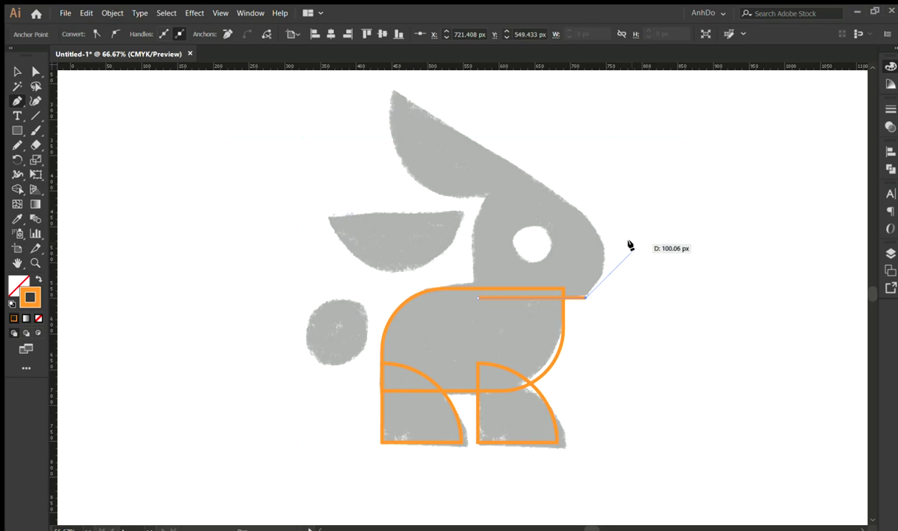
{"action": "left_click", "coordinate": [634, 251]}
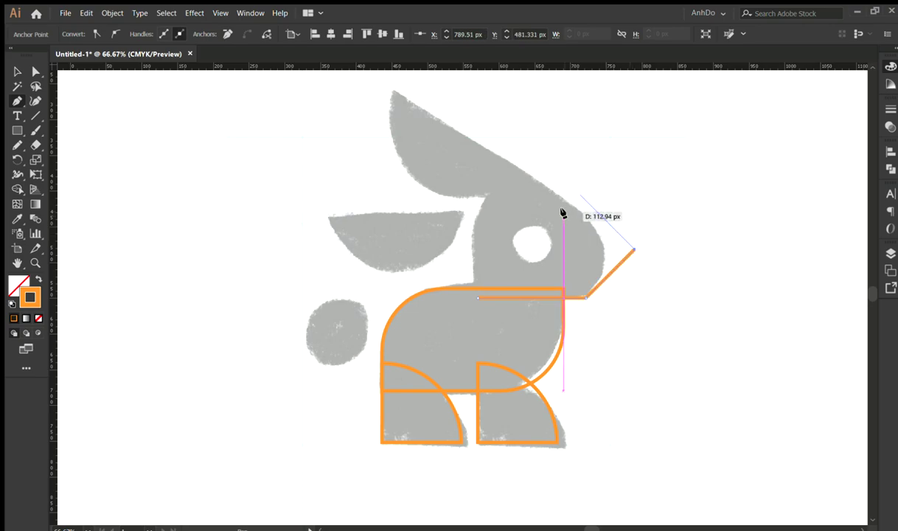
{"action": "key", "text": "ctrl+z"}
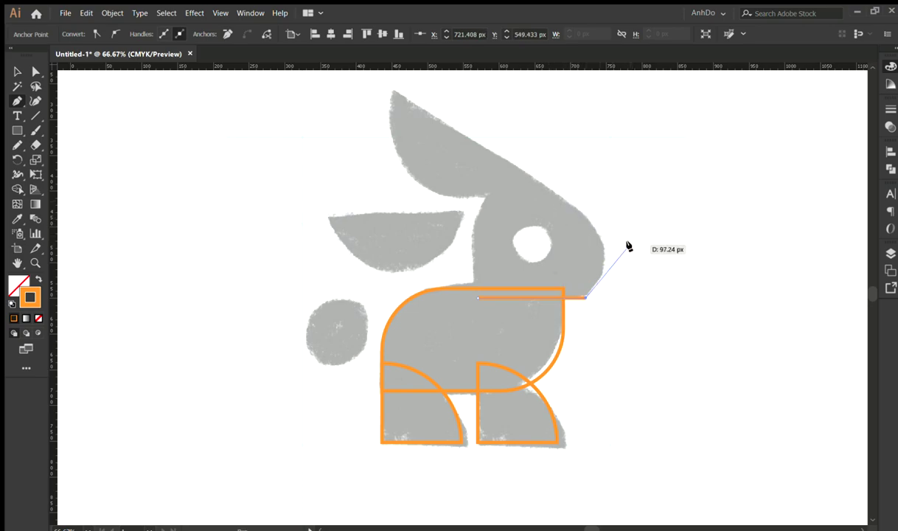
{"action": "left_click", "coordinate": [630, 252]}
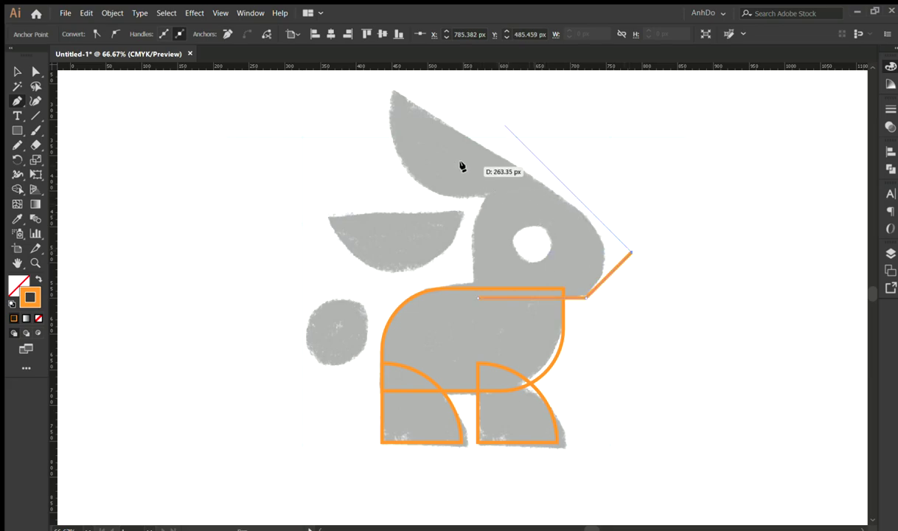
{"action": "left_click", "coordinate": [631, 81]}
Step: Cut the head path with the Scissors tool at the nose corner to separate the vertical line
{"action": "key", "text": "v"}
{"action": "left_click", "coordinate": [661, 232]}
{"action": "left_click_drag", "start_coordinate": [685, 195], "coordinate": [599, 192]}
{"action": "scroll", "coordinate": [655, 221], "scroll_direction": "up", "scroll_amount": 2}
{"action": "key", "text": "c"}
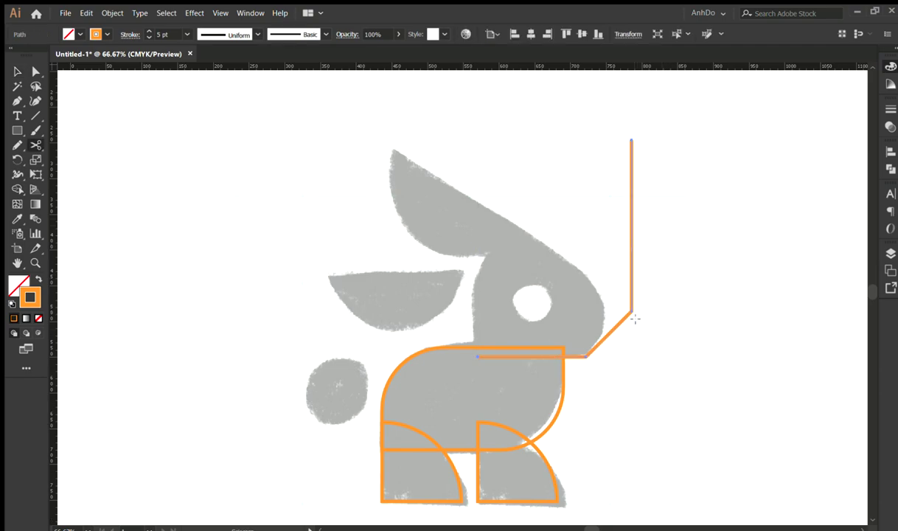
{"action": "left_click", "coordinate": [631, 311]}
{"action": "key", "text": "v"}
Step: Rotate the vertical line about the nose corner until it follows the slope of the rabbit's forehead
{"action": "left_click", "coordinate": [631, 243]}
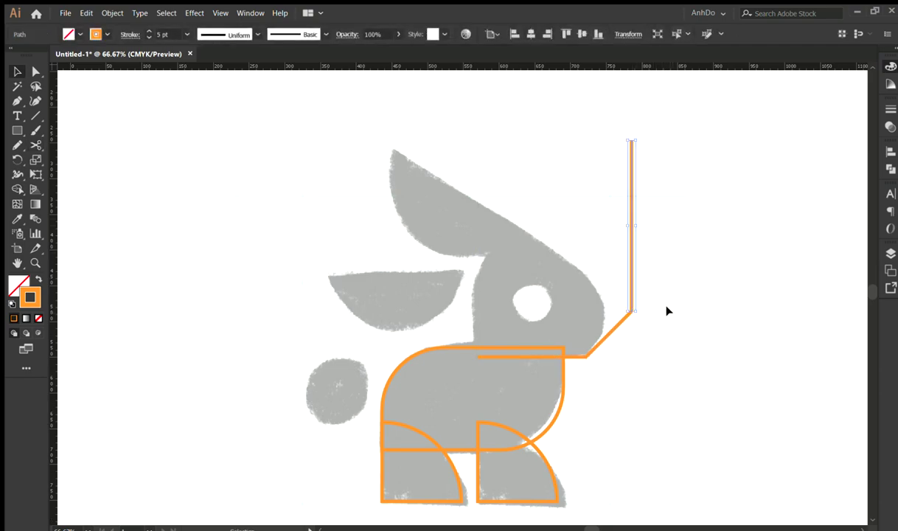
{"action": "key", "text": "r"}
{"action": "left_click", "coordinate": [631, 311], "text": "alt"}
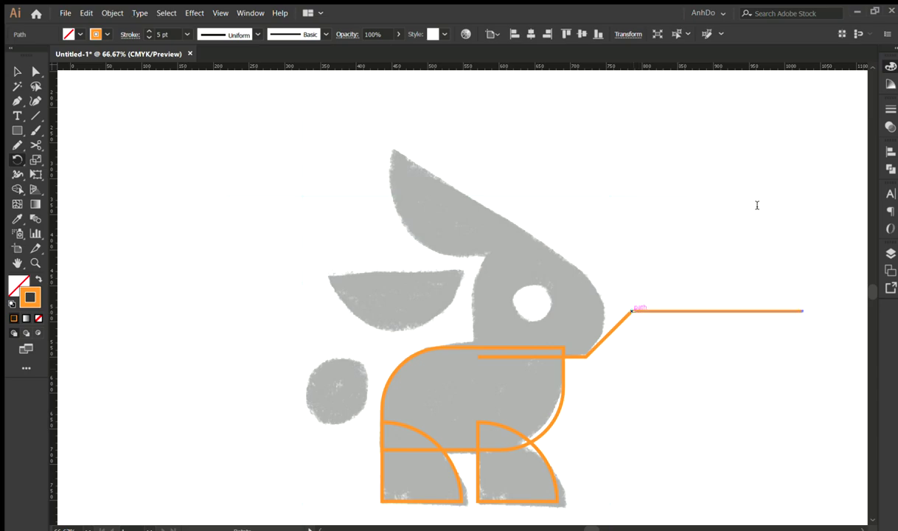
{"action": "left_click", "coordinate": [701, 248]}
{"action": "left_click", "coordinate": [701, 248]}
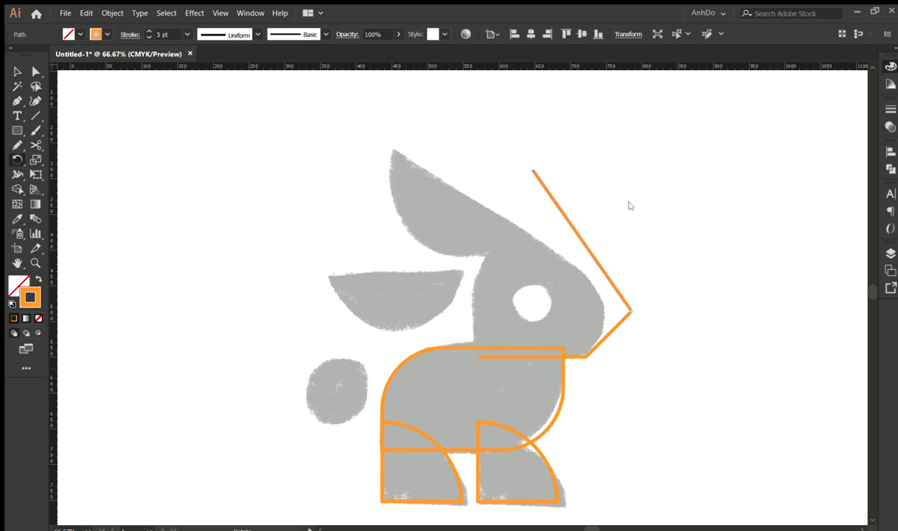
{"action": "left_click_drag", "start_coordinate": [699, 247], "coordinate": [699, 248]}
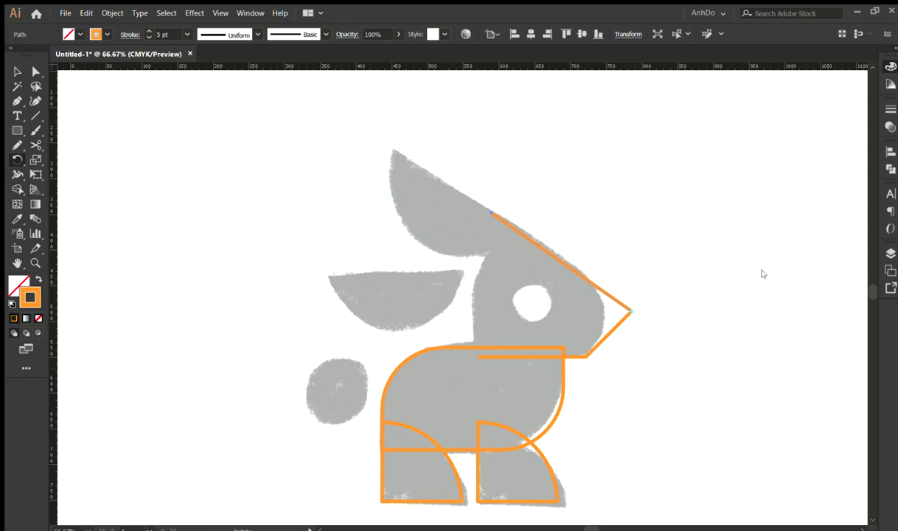
Step: Extend the forehead line's upper end to the tip of the sketched upper ear and join its lower end to the nose line
{"action": "key", "text": "a"}
{"action": "left_click_drag", "start_coordinate": [491, 213], "coordinate": [392, 144]}
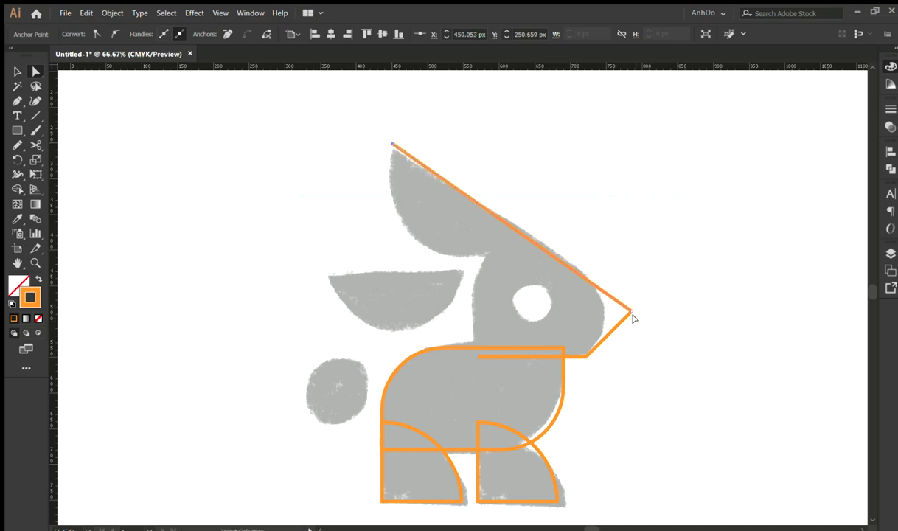
{"action": "left_click", "coordinate": [611, 291]}
{"action": "left_click", "coordinate": [631, 311]}
{"action": "key", "text": "v"}
{"action": "left_click", "coordinate": [699, 248]}
Step: Outline the upper ear with a horizontal line from the forehead line to below the ear tip and a vertical line up to the tip
{"action": "key", "text": "p"}
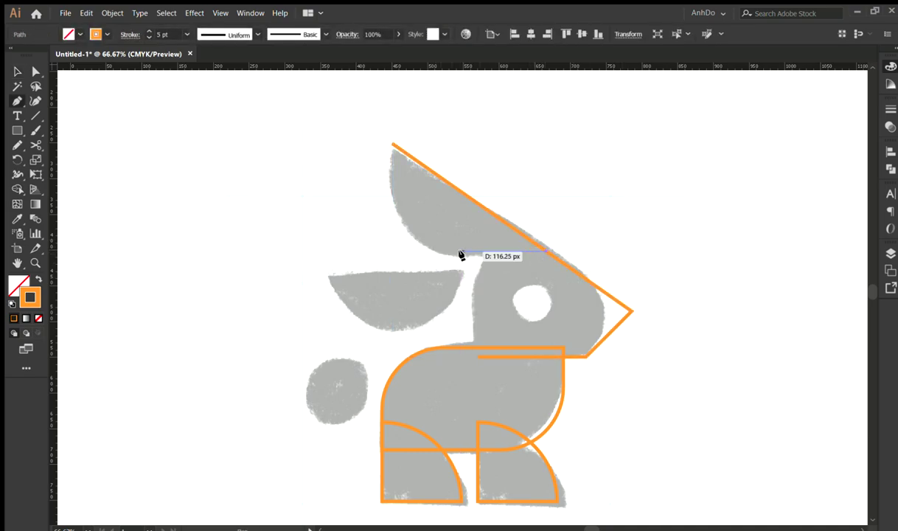
{"action": "left_click", "coordinate": [543, 253]}
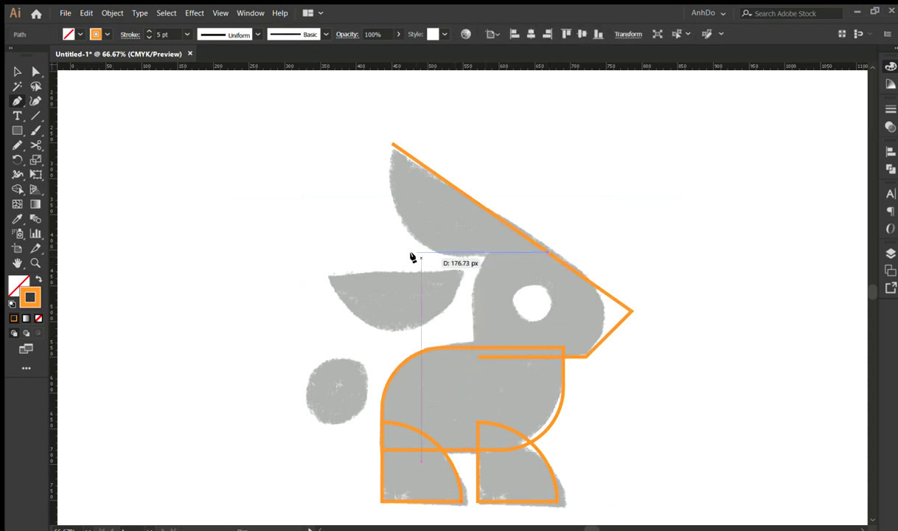
{"action": "left_click", "coordinate": [390, 251]}
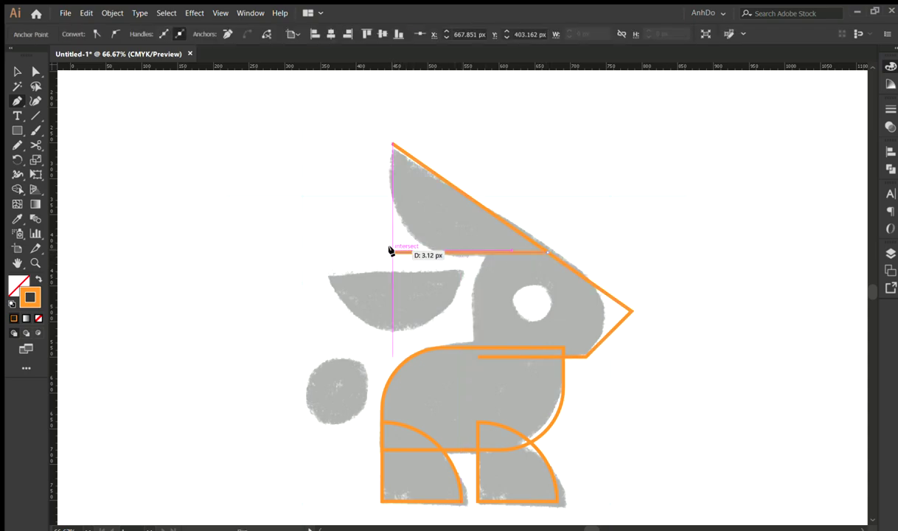
{"action": "left_click", "coordinate": [389, 145]}
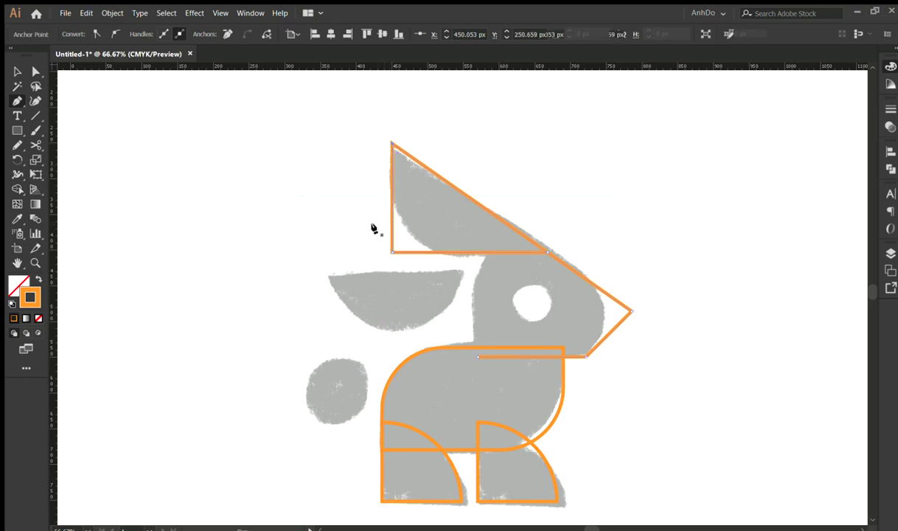
Step: Round the ear outline's lower rear corner to follow the curve of the sketched ear
{"action": "key", "text": "a"}
{"action": "left_click_drag", "start_coordinate": [395, 247], "coordinate": [469, 181]}
{"action": "key", "text": "v"}
{"action": "left_click", "coordinate": [600, 261]}
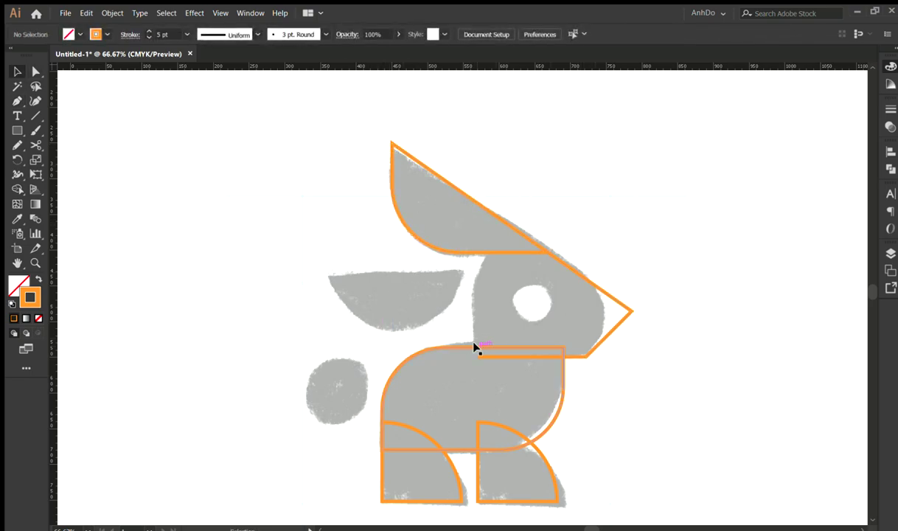
Step: Round the head path's pointed nose corner to match the sketched muzzle
{"action": "key", "text": "a"}
{"action": "left_click", "coordinate": [629, 311]}
{"action": "left_click_drag", "start_coordinate": [621, 316], "coordinate": [560, 328]}
{"action": "key", "text": "v"}
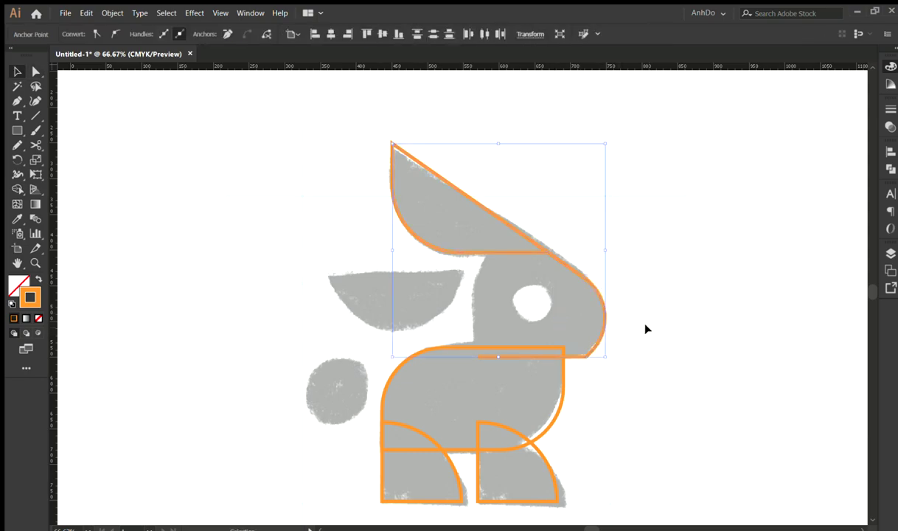
{"action": "left_click", "coordinate": [645, 327]}
Step: Continue the path from the jaw line's rear end straight up to the ear's underside and across to the forehead line
{"action": "key", "text": "p"}
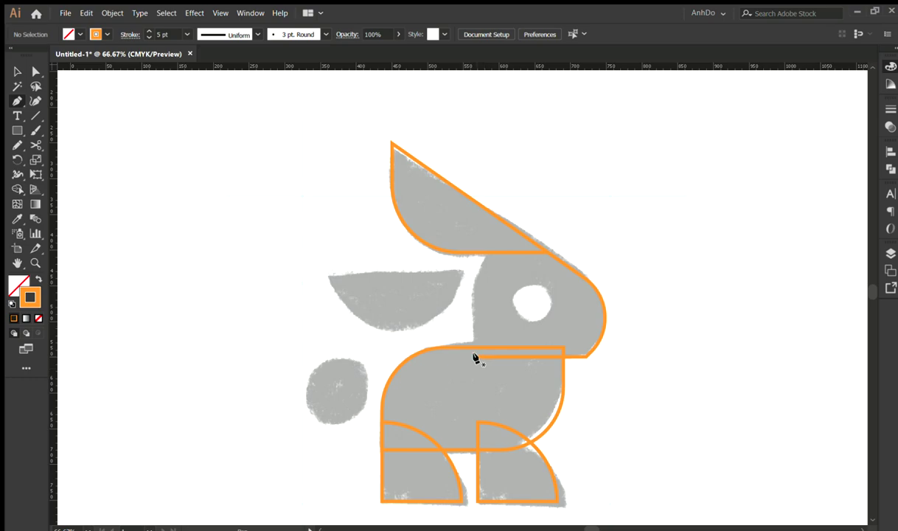
{"action": "left_click", "coordinate": [476, 357]}
{"action": "left_click", "coordinate": [477, 254]}
{"action": "left_click", "coordinate": [547, 251]}
Step: Round the upper rear corner of the head with a radius of about 59 px
{"action": "key", "text": "a"}
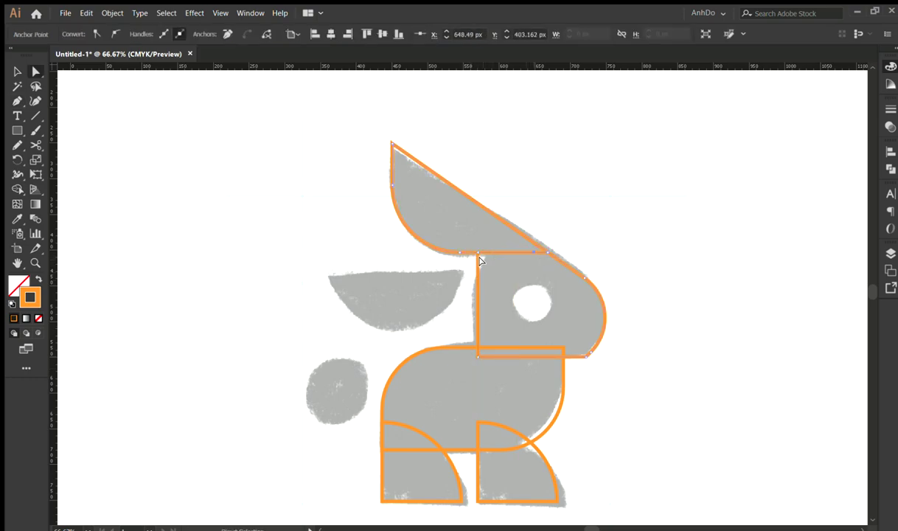
{"action": "left_click", "coordinate": [476, 254]}
{"action": "left_click_drag", "start_coordinate": [485, 260], "coordinate": [518, 297]}
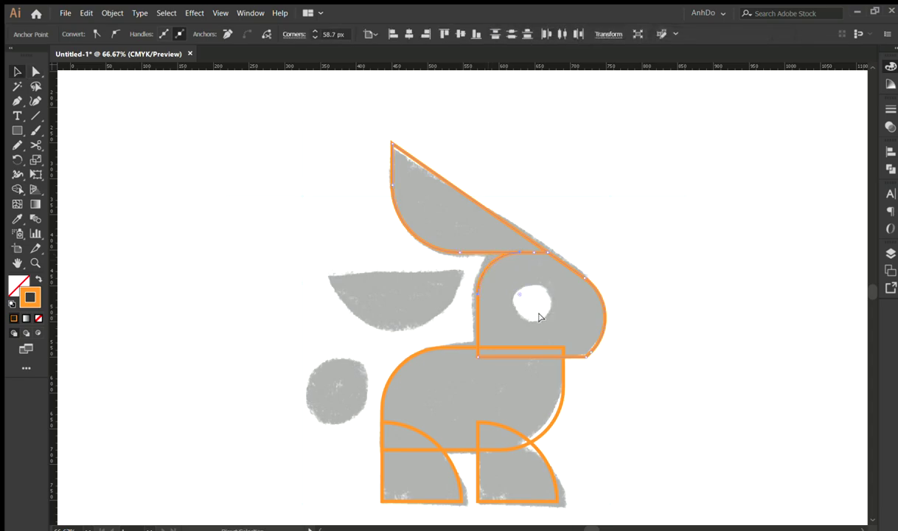
{"action": "key", "text": "v"}
Step: Cut the head path at its lower rear corner and shift the back-of-head segment outward to align with the sketched neck
{"action": "key", "text": "c"}
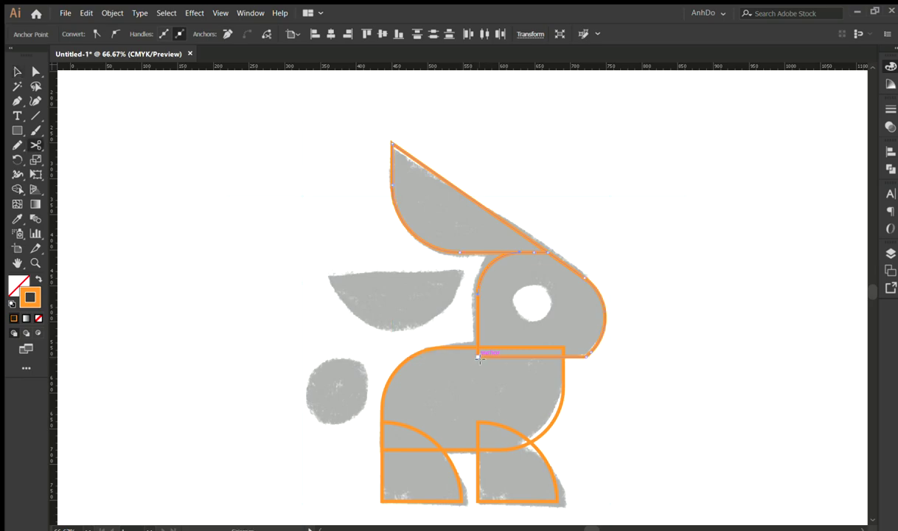
{"action": "left_click", "coordinate": [478, 357]}
{"action": "key", "text": "v"}
{"action": "left_click", "coordinate": [481, 283]}
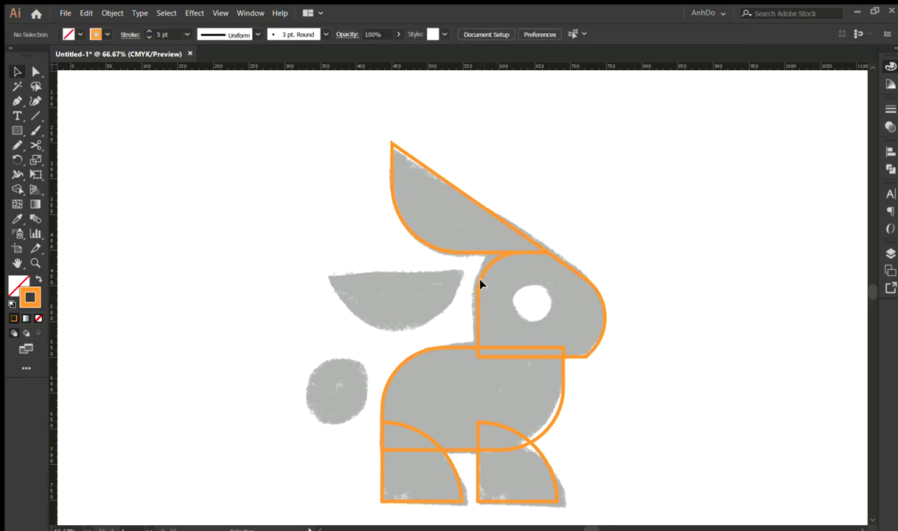
{"action": "double_click", "coordinate": [478, 279]}
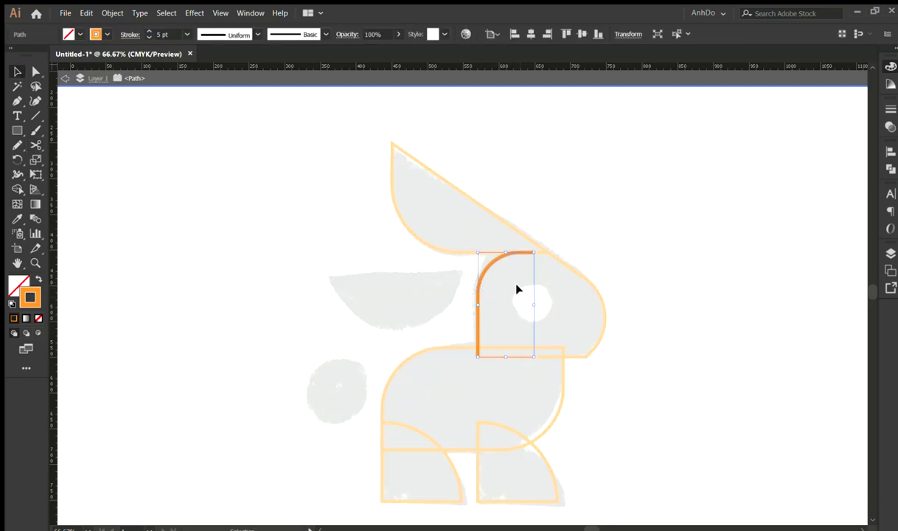
{"action": "double_click", "coordinate": [585, 233]}
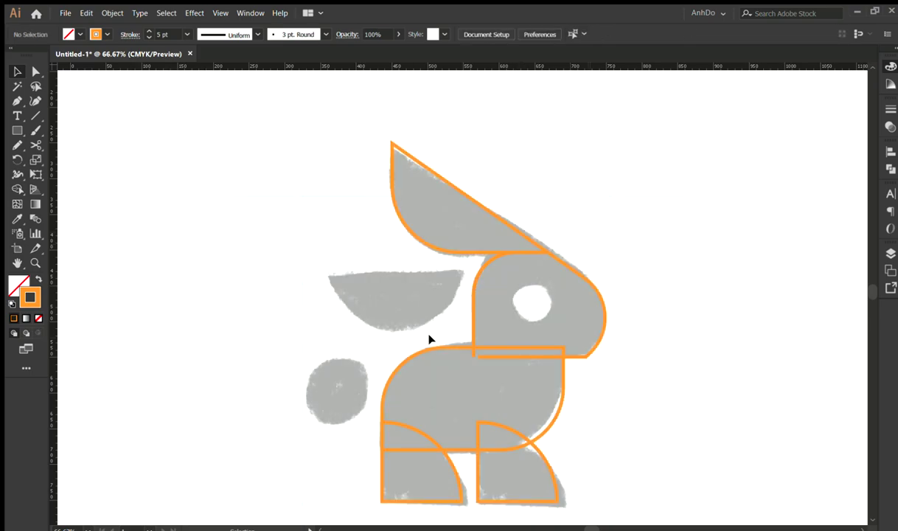
Step: Draw a circle whose lower arc follows the curved edge of the sketched rear ear
{"action": "key", "text": "p"}
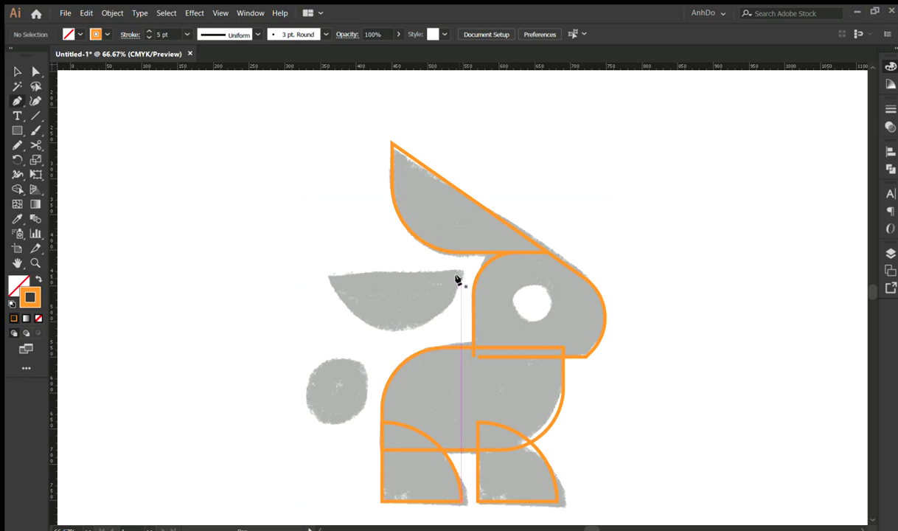
{"action": "key", "text": "l"}
{"action": "left_click_drag", "start_coordinate": [394, 256], "coordinate": [467, 301]}
{"action": "key", "text": "v"}
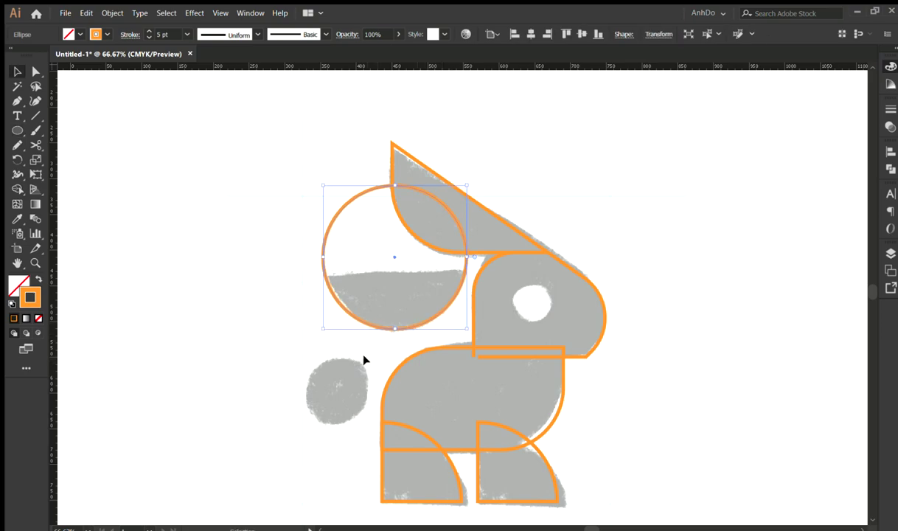
{"action": "left_click", "coordinate": [346, 375]}
Step: Draw a horizontal Pen line about 229 px long across the circle along the flat edge of the sketched rear ear
{"action": "key", "text": "p"}
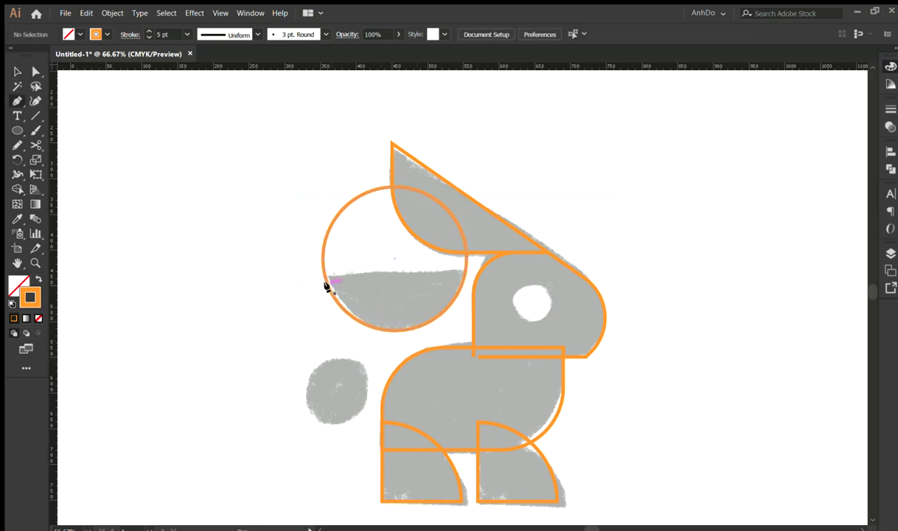
{"action": "left_click", "coordinate": [308, 272]}
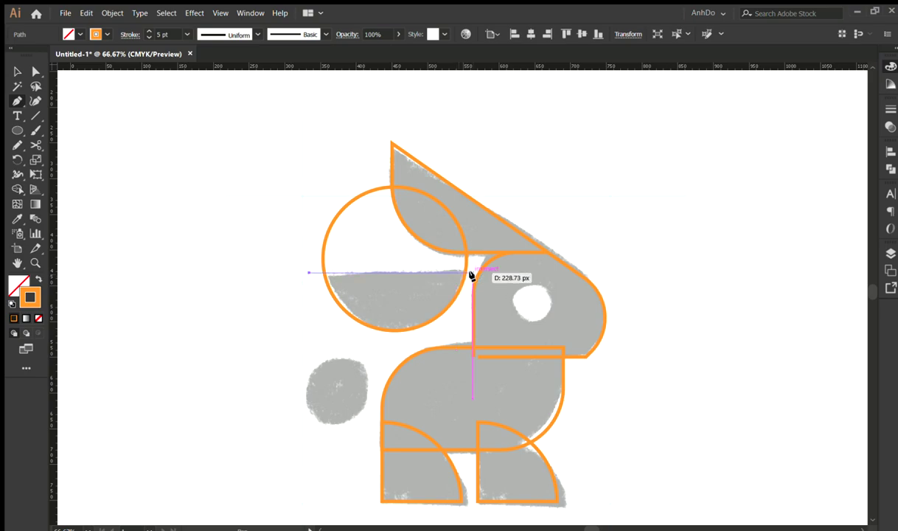
{"action": "left_click", "coordinate": [470, 272]}
Step: Use Shape Builder to remove the circle's upper part and the line's overhanging ends, leaving the half-round rear ear
{"action": "key", "text": "v"}
{"action": "left_click", "coordinate": [455, 288], "text": "shift"}
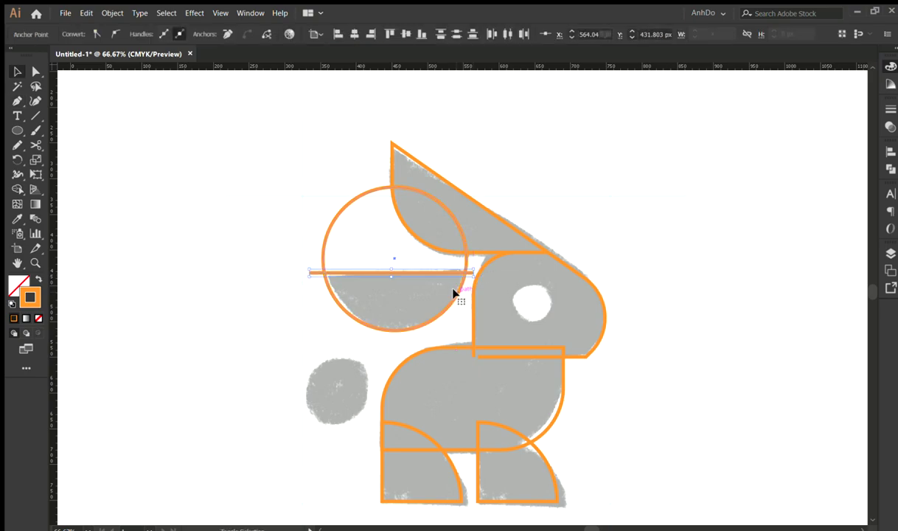
{"action": "key", "text": "shift+m"}
{"action": "left_click", "coordinate": [457, 263], "text": "alt"}
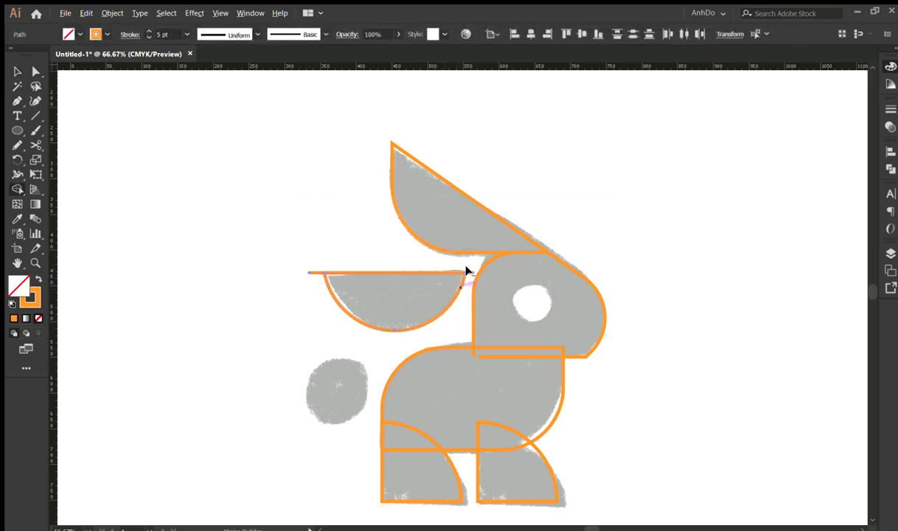
{"action": "left_click_drag", "start_coordinate": [311, 245], "coordinate": [310, 241]}
{"action": "key", "text": "v"}
{"action": "left_click", "coordinate": [308, 369]}
Step: Draw one circle around the sketched eye and another over the round tail
{"action": "key", "text": "l"}
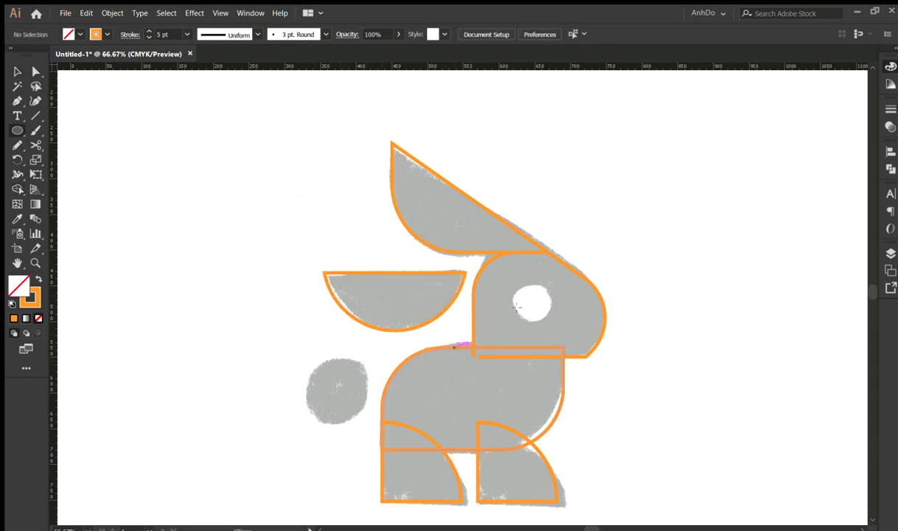
{"action": "left_click_drag", "start_coordinate": [533, 305], "coordinate": [551, 320]}
{"action": "key", "text": "v"}
{"action": "left_click", "coordinate": [321, 419]}
{"action": "key", "text": "l"}
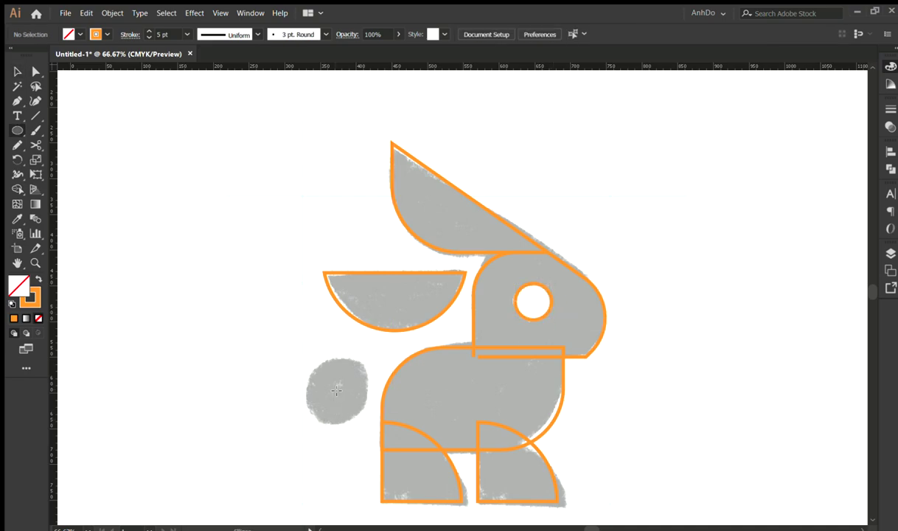
{"action": "left_click_drag", "start_coordinate": [336, 391], "coordinate": [364, 418]}
{"action": "key", "text": "ctrl+z"}
Step: Select all outlines and merge the body, legs, head and upper ear into one silhouette with Shape Builder
{"action": "key", "text": "ctrl+a"}
{"action": "key", "text": "shift+m"}
{"action": "mouse_move", "coordinate": [402, 462]}
{"action": "left_mouse_down"}
{"action": "mouse_move", "coordinate": [406, 400]}
{"action": "mouse_move", "coordinate": [466, 384]}
{"action": "mouse_move", "coordinate": [505, 463]}
{"action": "left_mouse_up"}
{"action": "left_click_drag", "start_coordinate": [512, 361], "coordinate": [492, 297]}
{"action": "mouse_move", "coordinate": [508, 277]}
{"action": "left_mouse_down"}
{"action": "mouse_move", "coordinate": [519, 267]}
{"action": "mouse_move", "coordinate": [515, 239]}
{"action": "mouse_move", "coordinate": [517, 248]}
{"action": "left_mouse_up"}
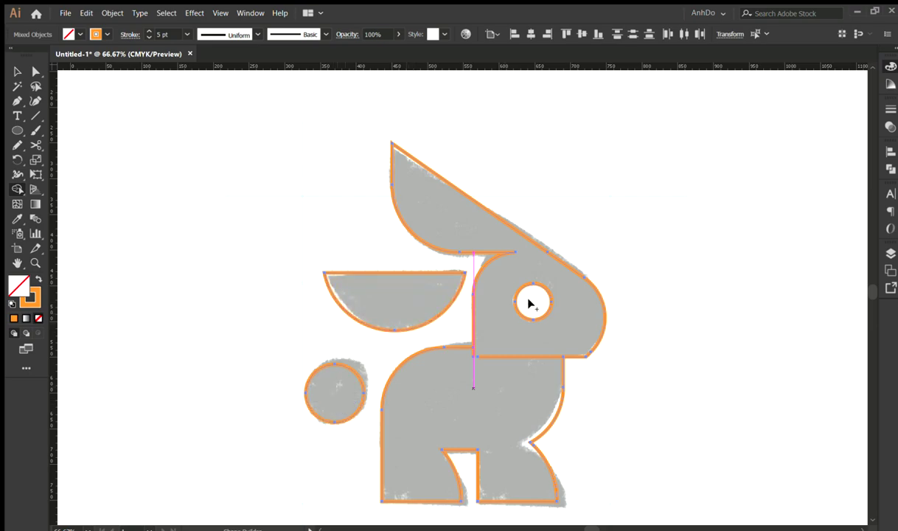
{"action": "key", "text": "v"}
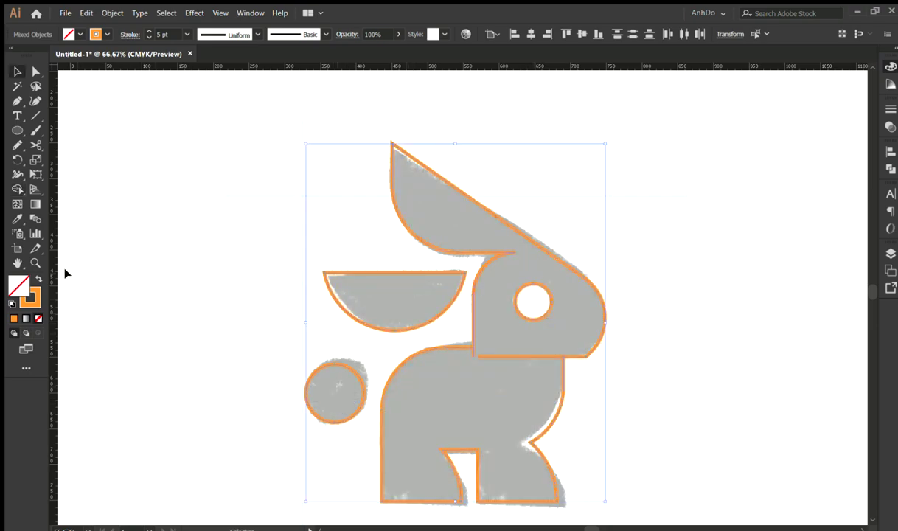
Step: Give the rabbit shapes a solid dark grey fill with no stroke and hide the underlying sketch
{"action": "left_click", "coordinate": [39, 280]}
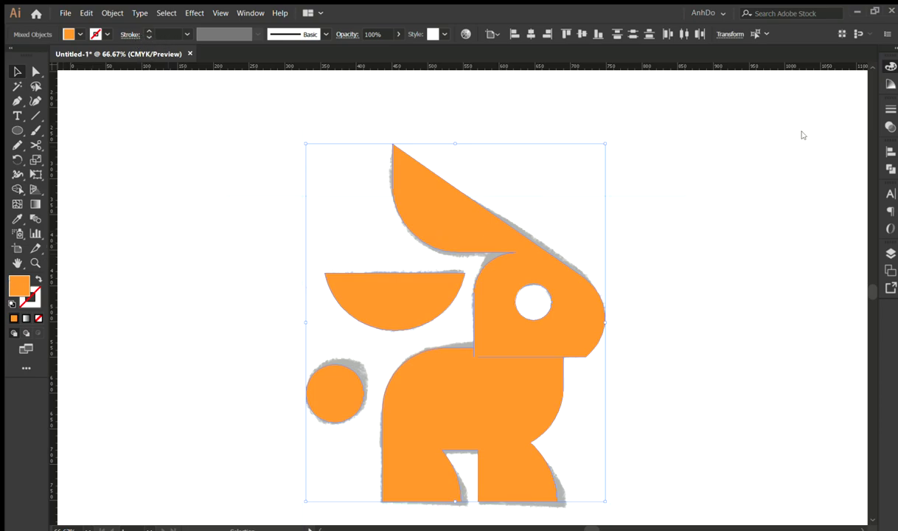
{"action": "left_click", "coordinate": [669, 335]}
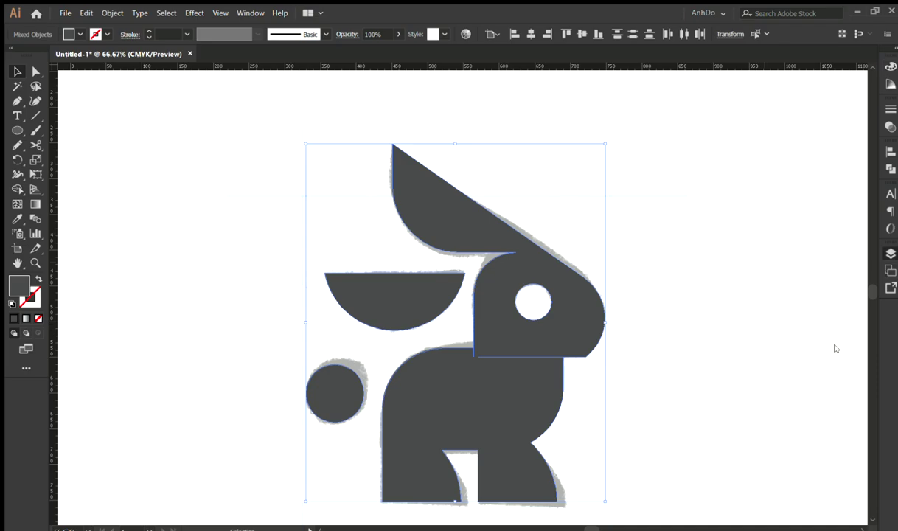
{"action": "key", "text": "ctrl+z"}
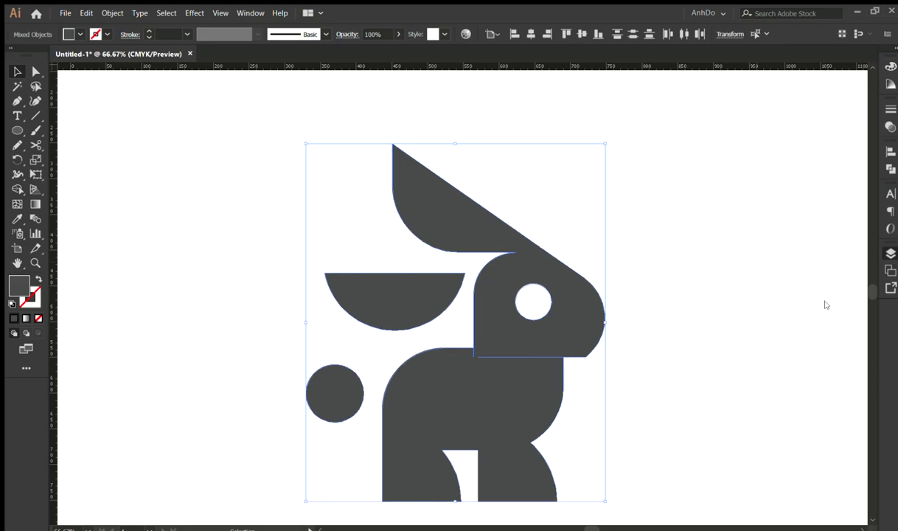
{"action": "key", "text": "ctrl+z"}
Step: Deselect the artwork and examine the finished rabbit logo at reduced sizes down to 16.67%
{"action": "key", "text": "ctrl+shift+a"}
{"action": "key", "text": "a"}
{"action": "key", "text": "ctrl+minus"}
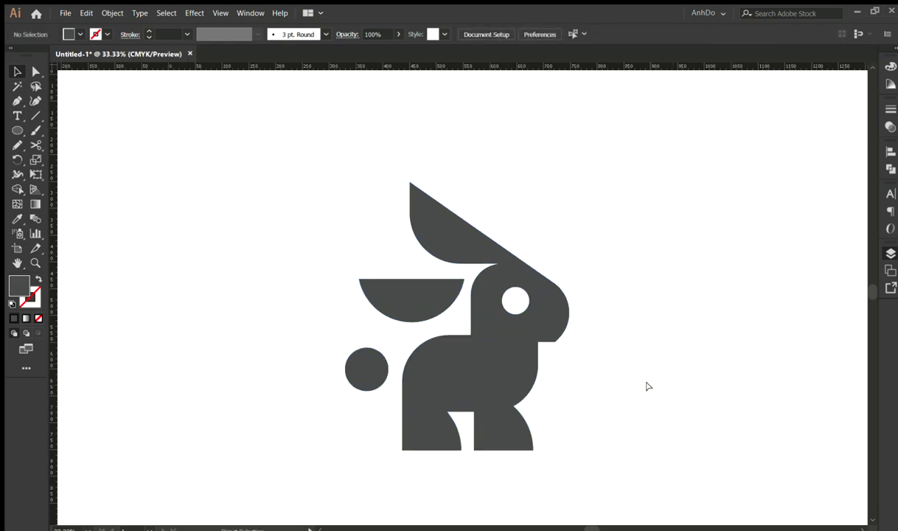
{"action": "key", "text": "ctrl+minus"}
{"action": "key", "text": "ctrl+minus"}
{"action": "scroll", "coordinate": [510, 353], "scroll_direction": "down", "scroll_amount": 1}
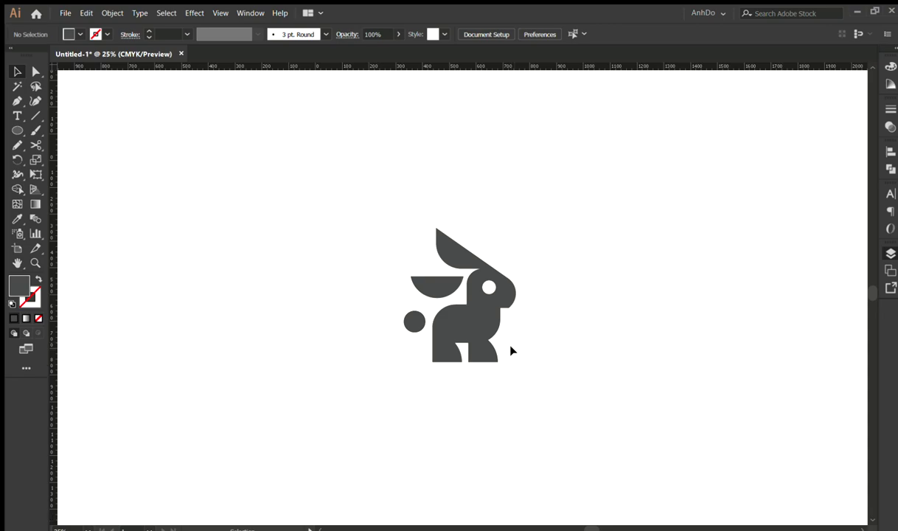
{"action": "key", "text": "ctrl+minus"}
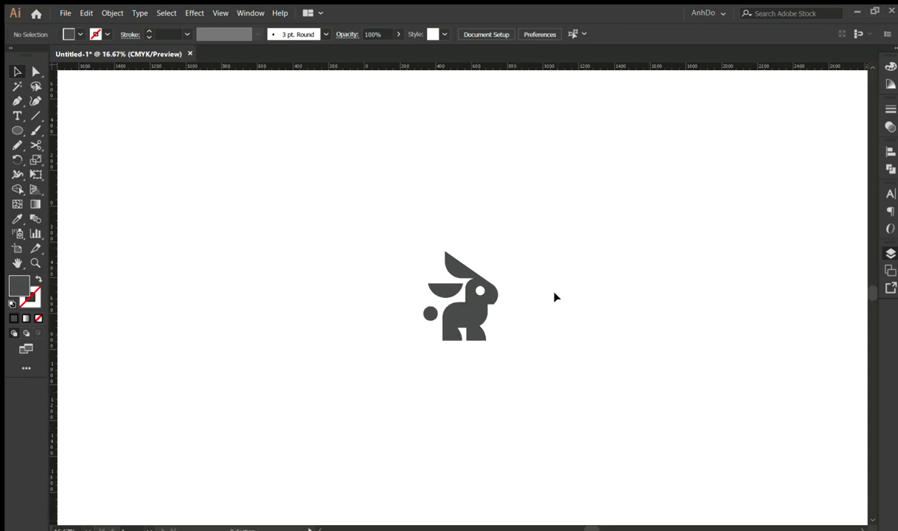